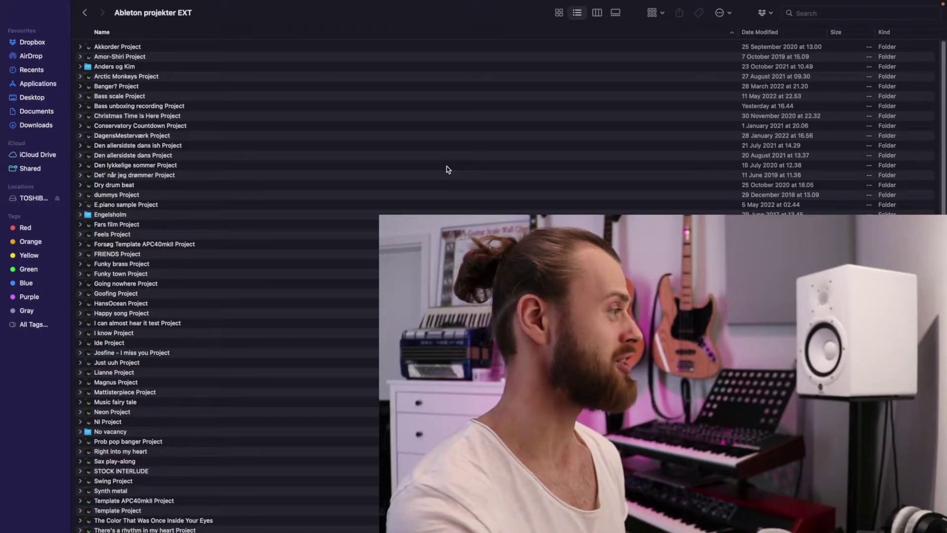
# Select all the Ableton project folders in Finder and bring up their context menu
pyautogui.click(365, 146)
pyautogui.press('super+a')
pyautogui.rightClick(119, 50)
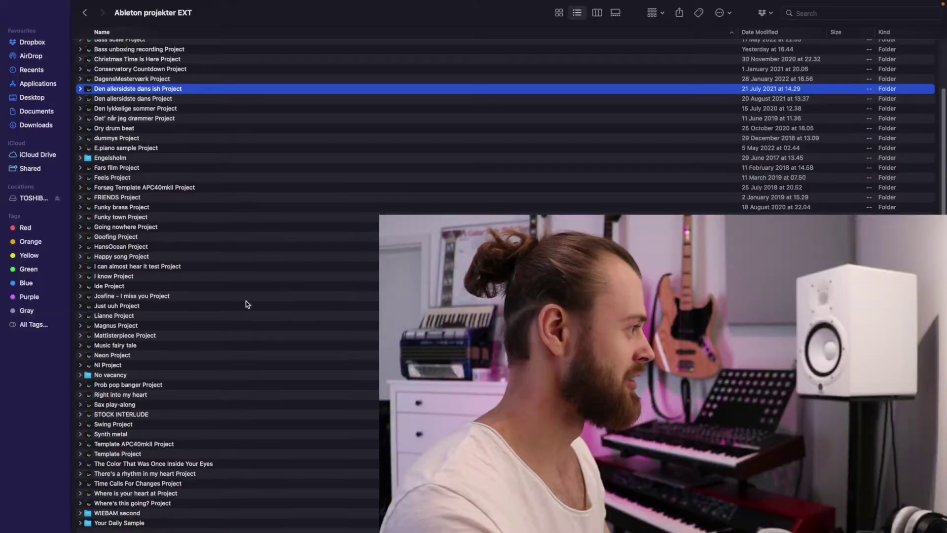
# Open the Where is your heart at Project folder, then a new tab of Ableton projects
pyautogui.click(129, 521)
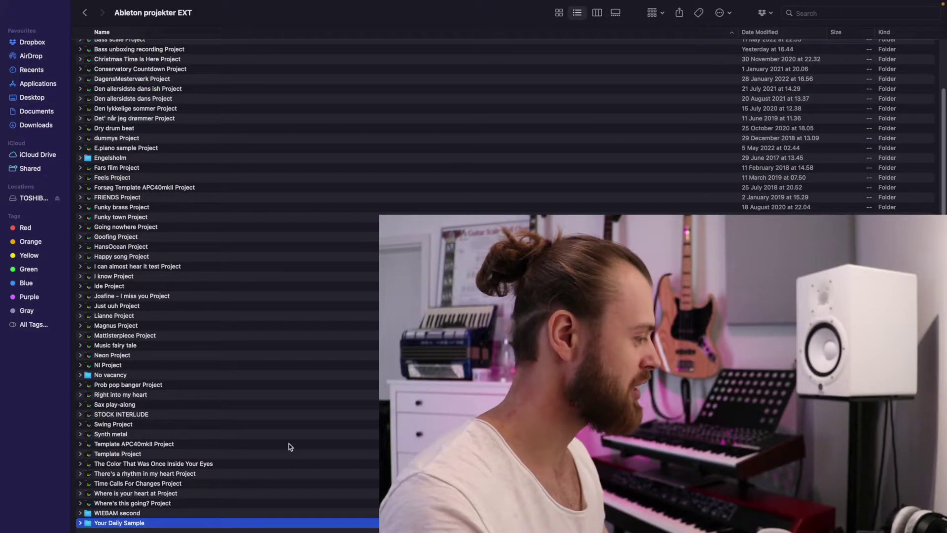
pyautogui.press('Up')
pyautogui.press('Up')
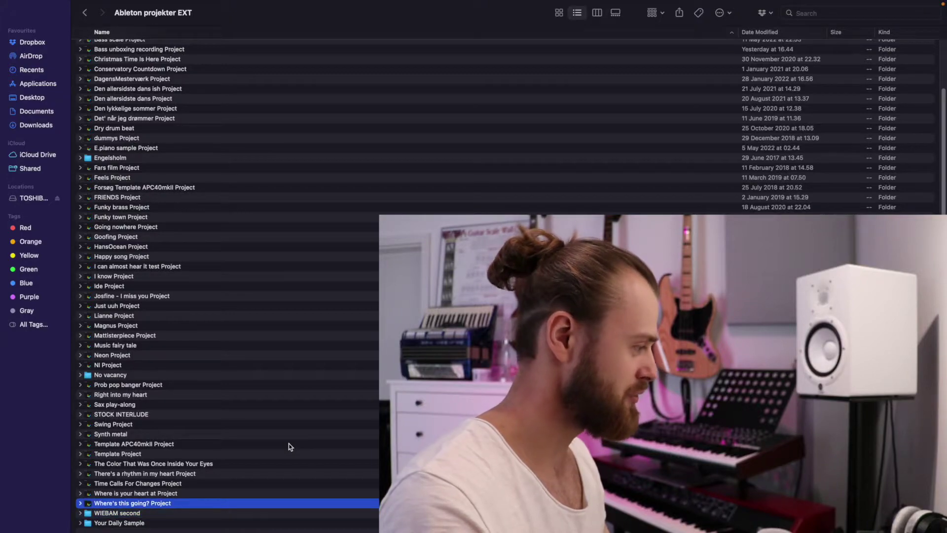
pyautogui.press('Up')
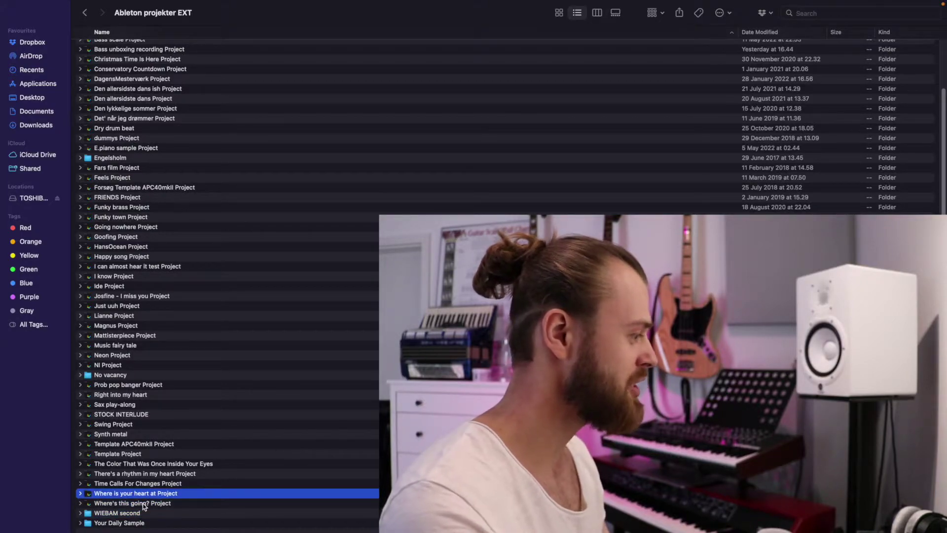
pyautogui.doubleClick(124, 495)
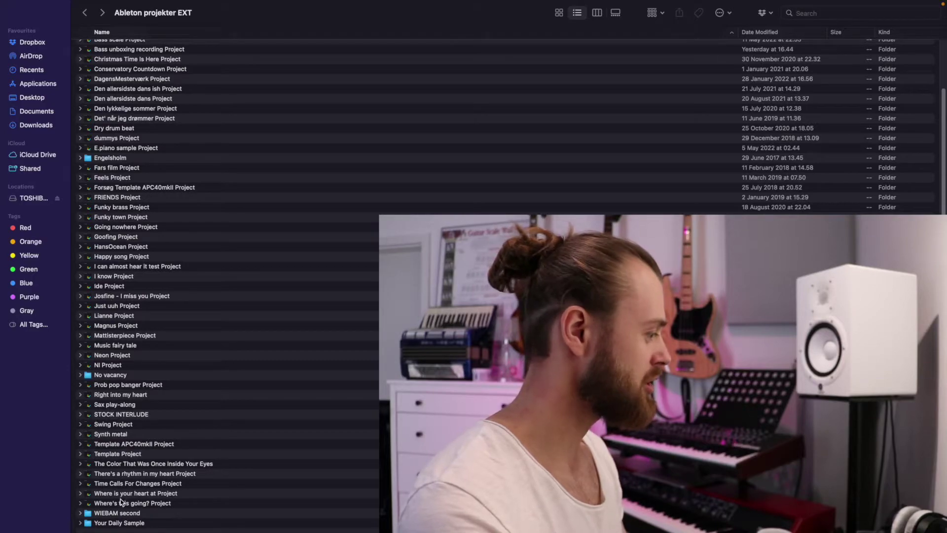
pyautogui.click(122, 503)
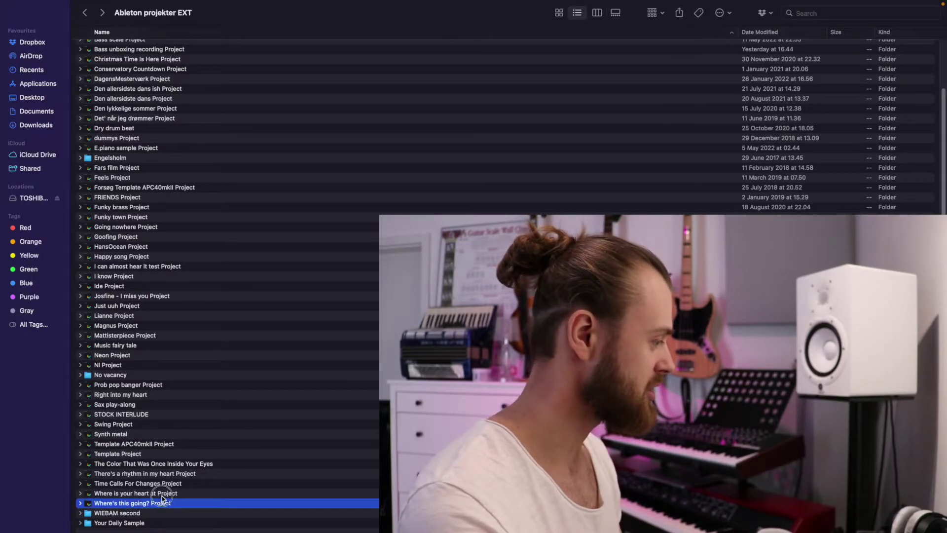
pyautogui.press('super+t')
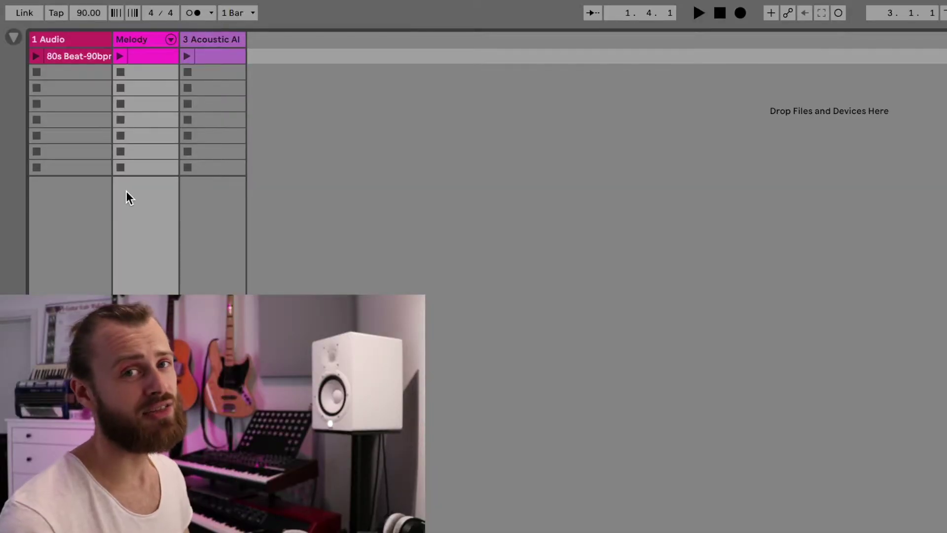
# Check the arrangement timeline, return to Session view and launch Scene 1's clips
pyautogui.press('Tab')
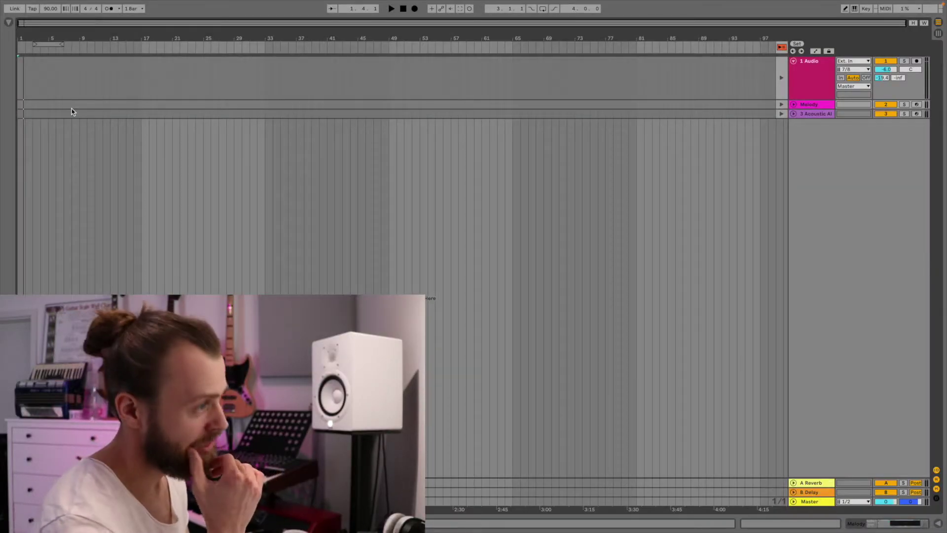
pyautogui.press('Tab')
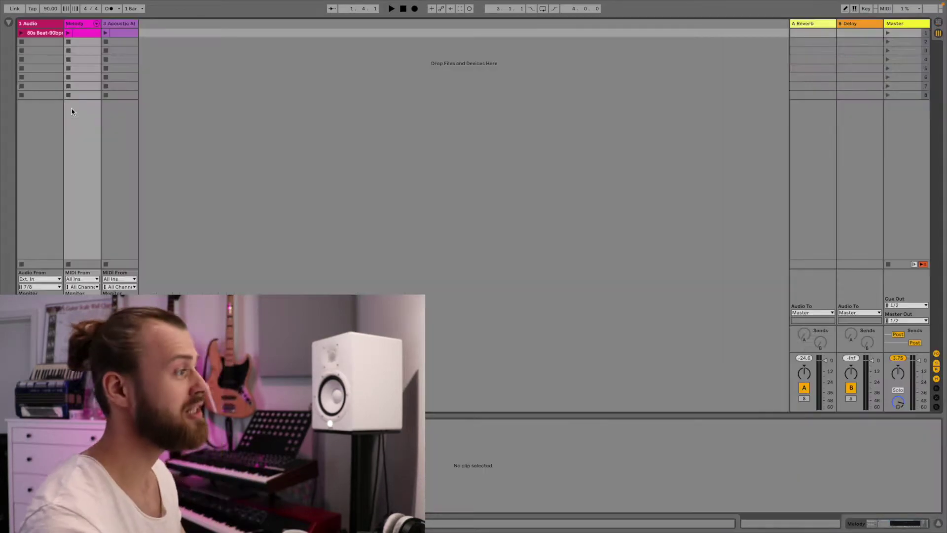
pyautogui.click(888, 33)
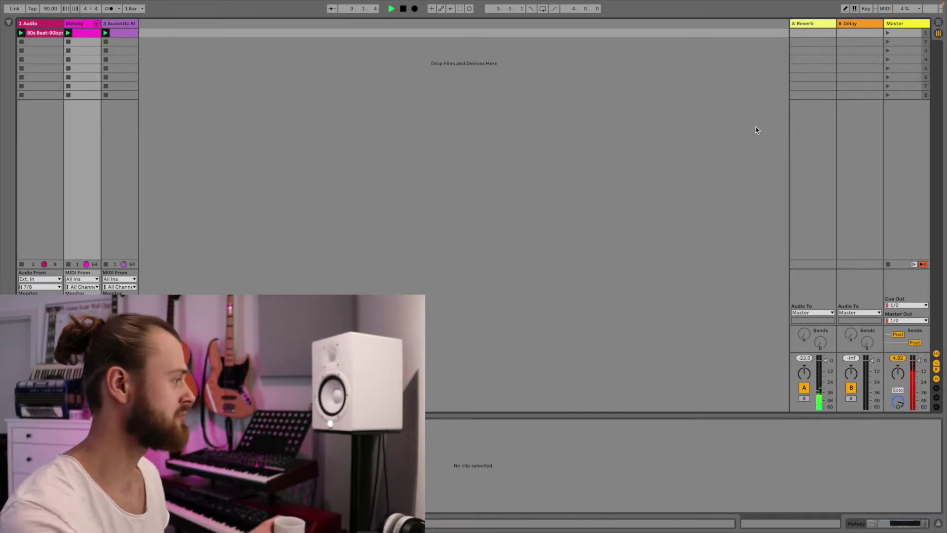
# Inspect the 80s Beat, Melody and 3-Acoustic Almost Bass clips in a taller note editor
pyautogui.click(42, 33)
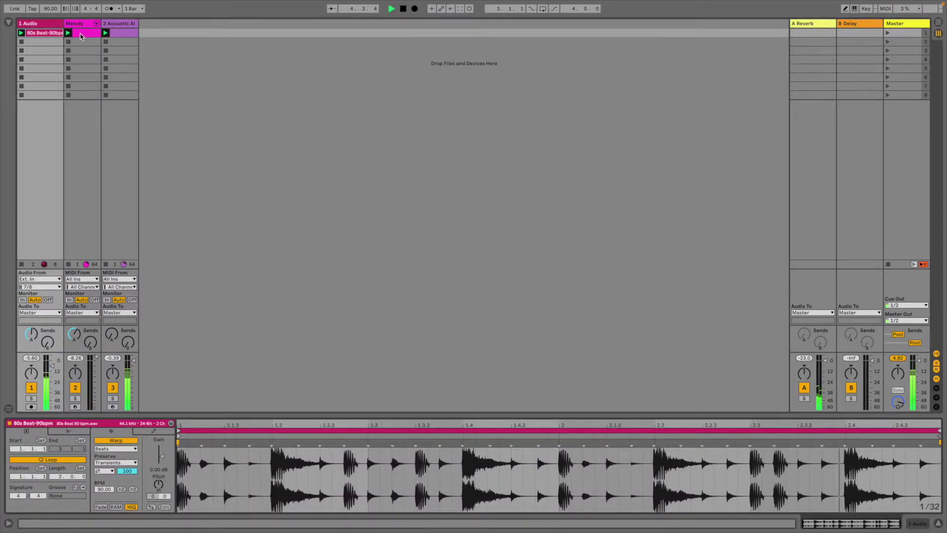
pyautogui.click(81, 33)
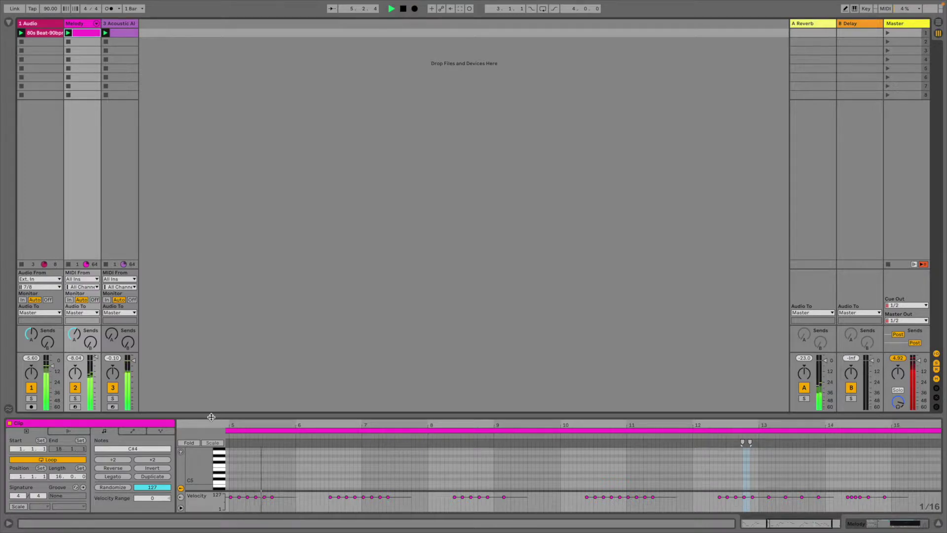
pyautogui.moveTo(211, 417); pyautogui.dragTo(234, 326)
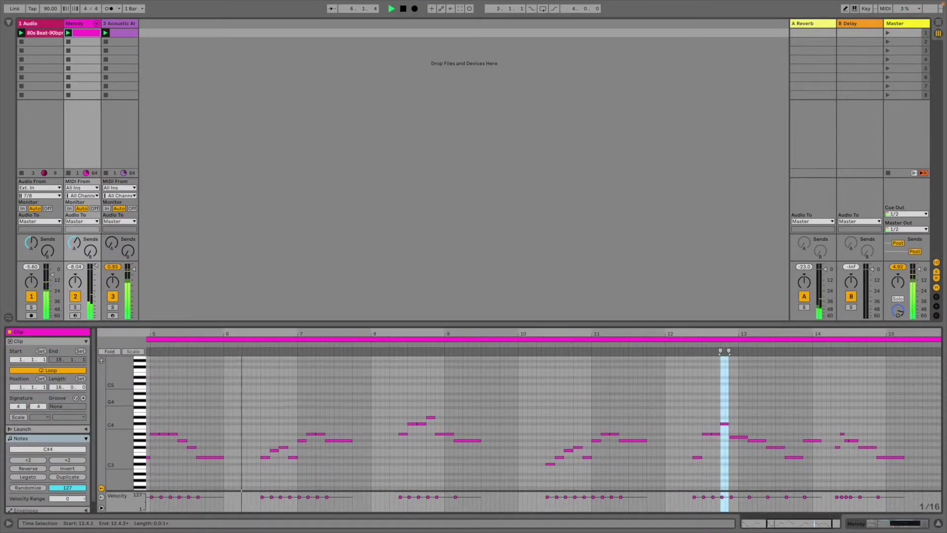
pyautogui.scroll(-3, 289, 407)
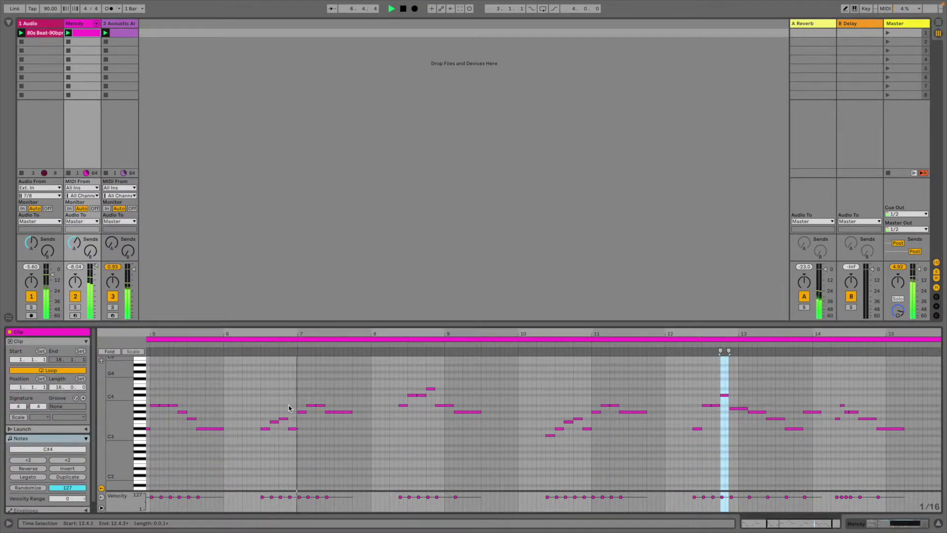
pyautogui.click(125, 34)
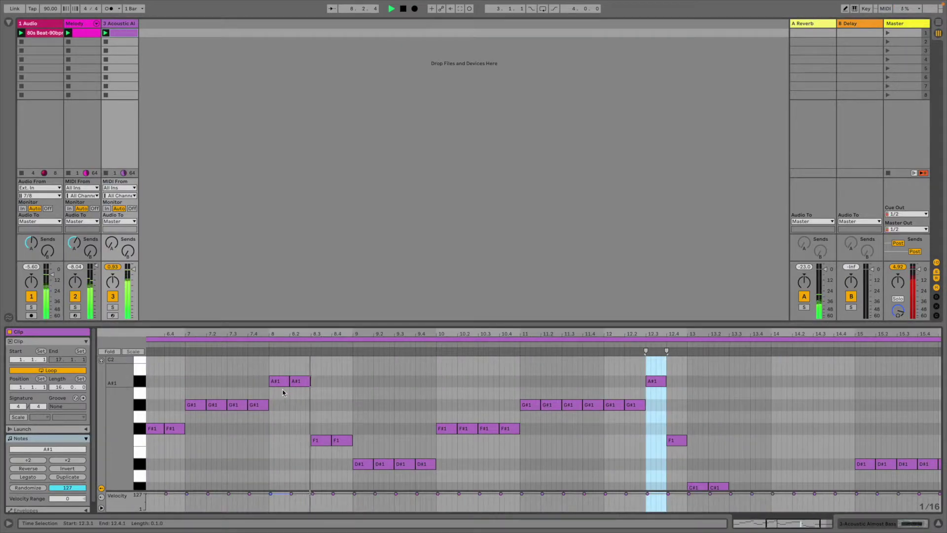
pyautogui.moveTo(290, 324); pyautogui.dragTo(289, 263)
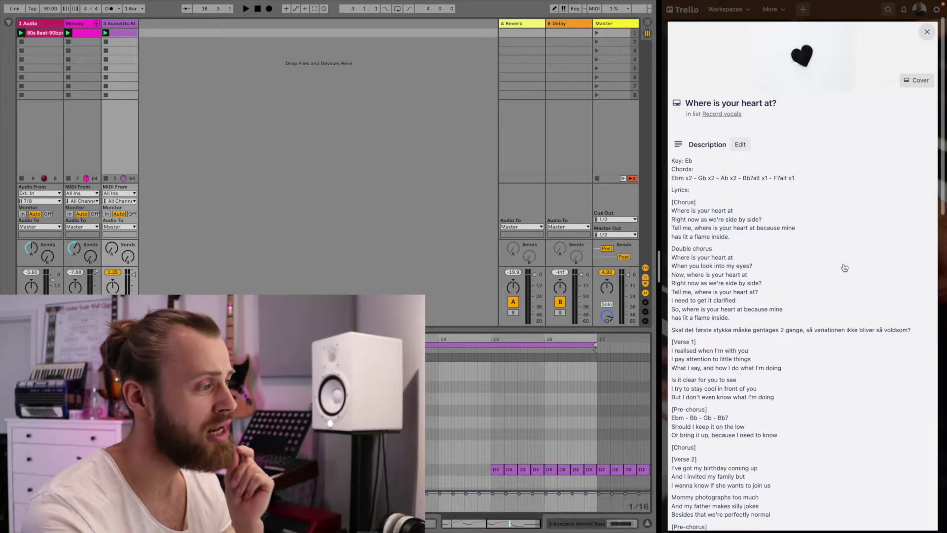
pyautogui.scroll(-2, 834, 237)
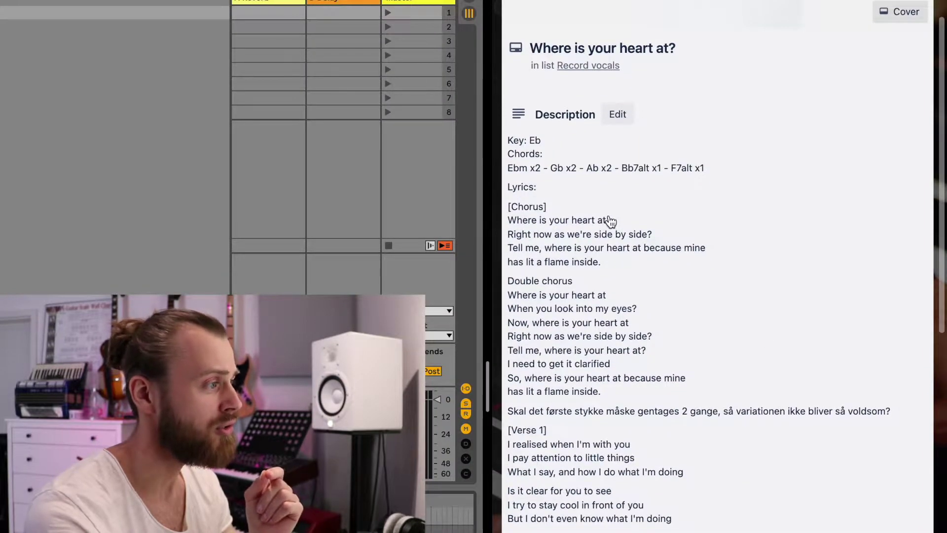
pyautogui.scroll(-1, 611, 220)
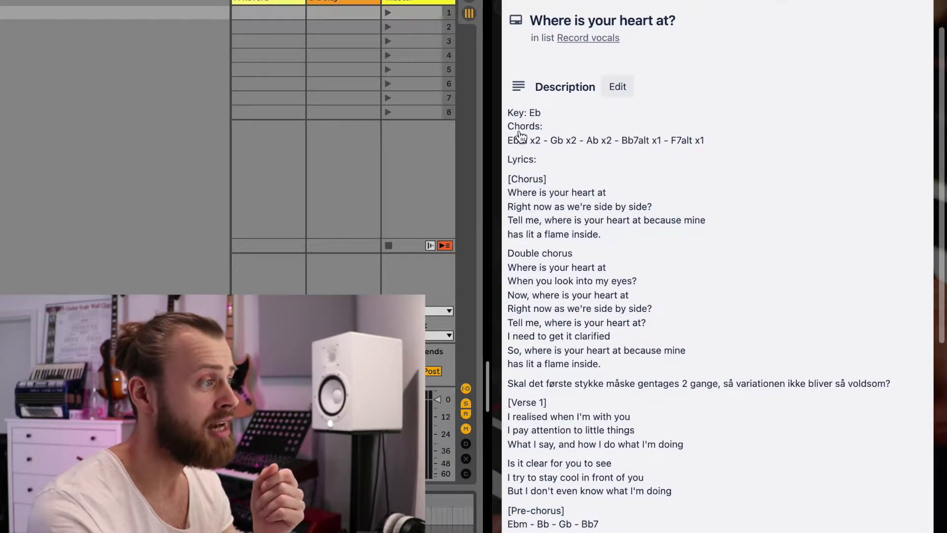
pyautogui.scroll(-3, 719, 148)
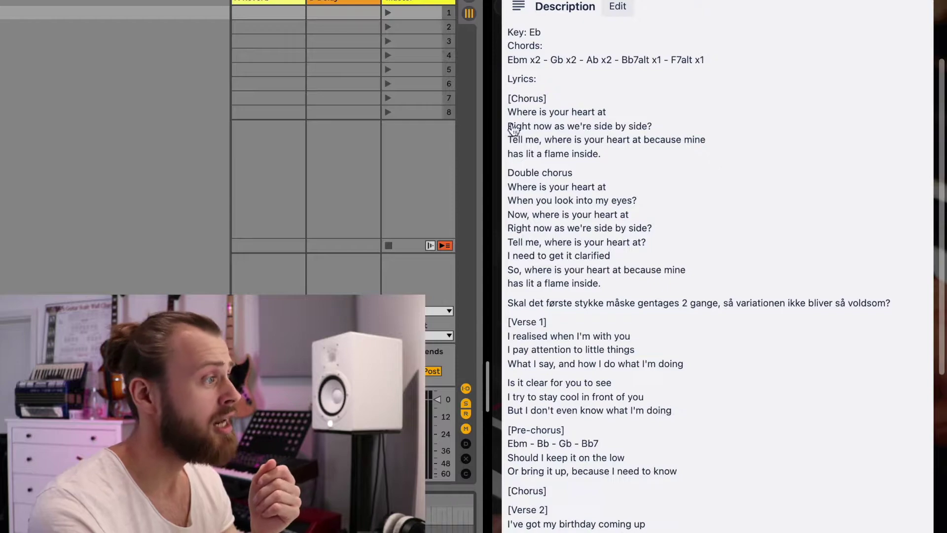
pyautogui.scroll(-1, 503, 98)
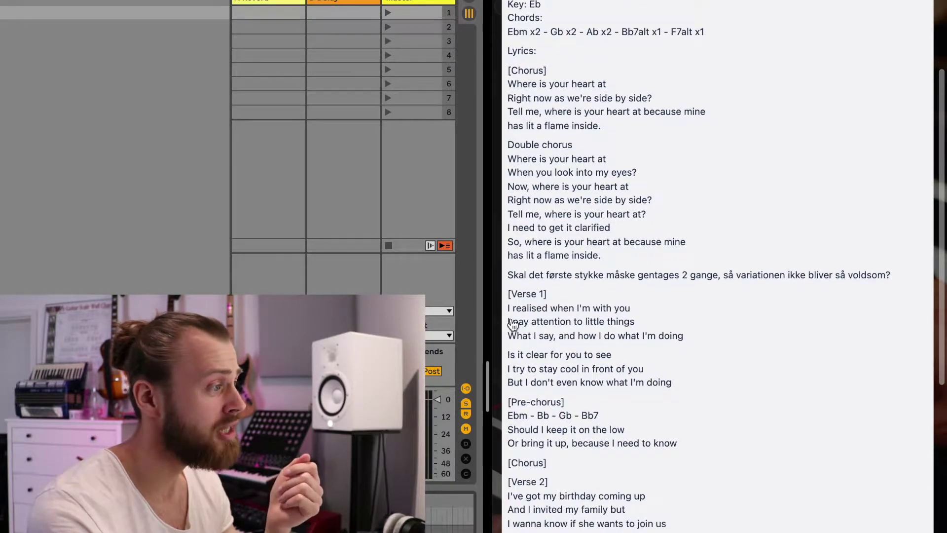
pyautogui.scroll(-6, 508, 327)
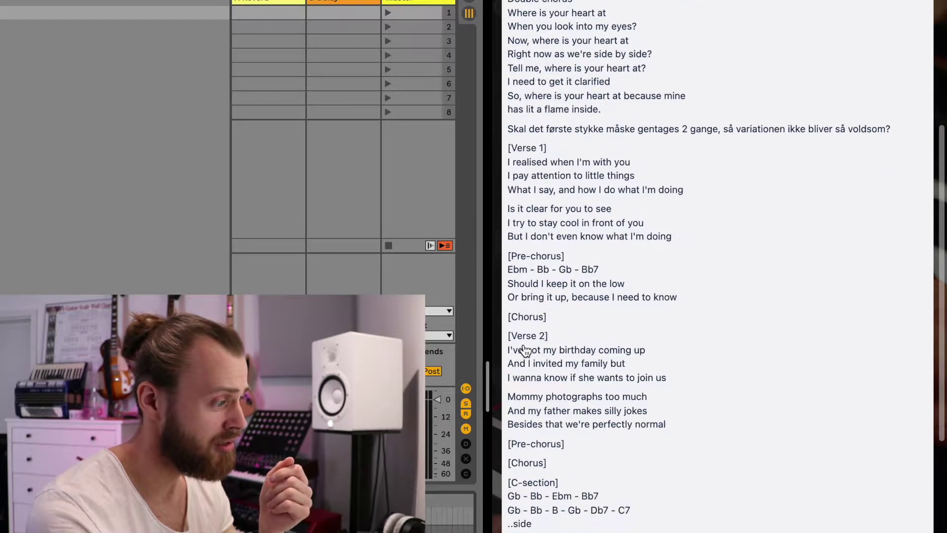
pyautogui.scroll(-7, 531, 404)
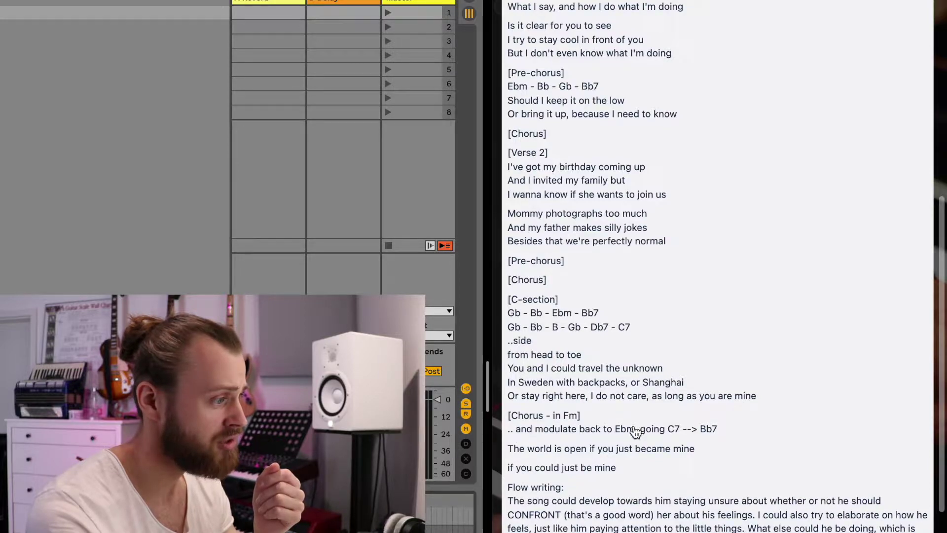
pyautogui.scroll(15, 672, 433)
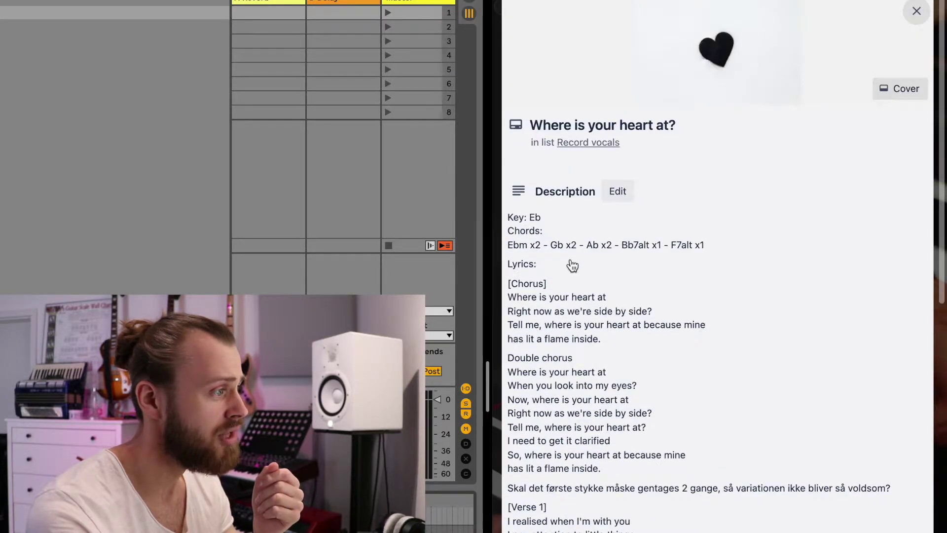
pyautogui.click(560, 218)
# Remove the two closing 'be mine' lyric lines below [Chorus - in Fm] from the description
pyautogui.click(555, 216)
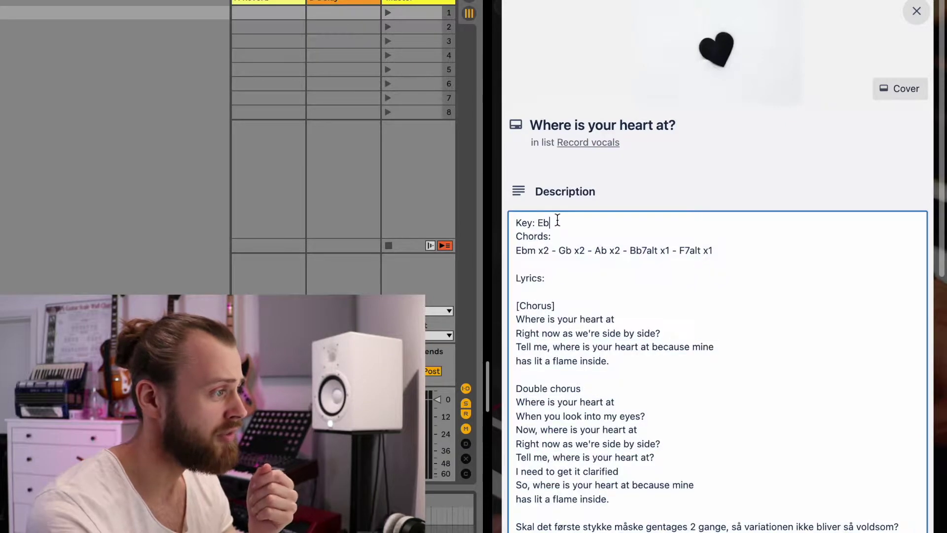
pyautogui.scroll(-15, 641, 335)
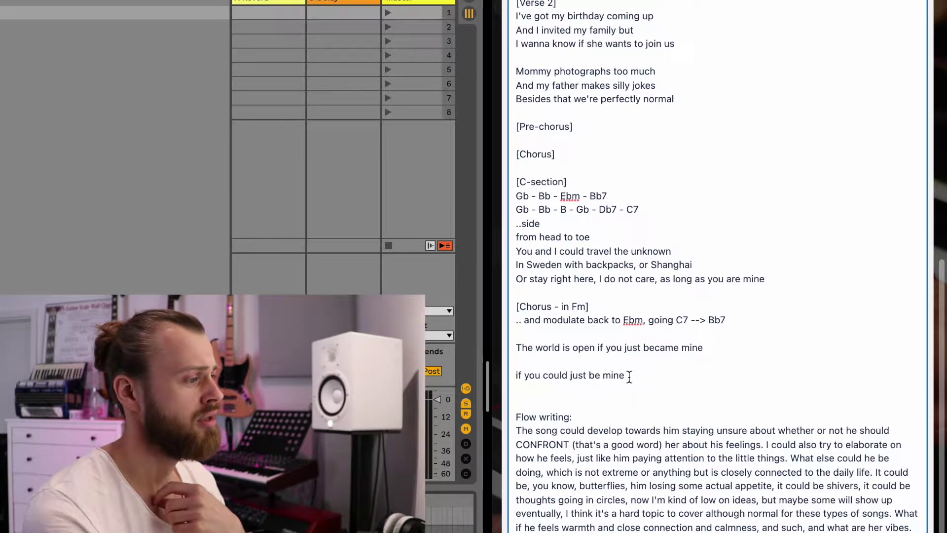
pyautogui.moveTo(604, 375); pyautogui.dragTo(517, 348)
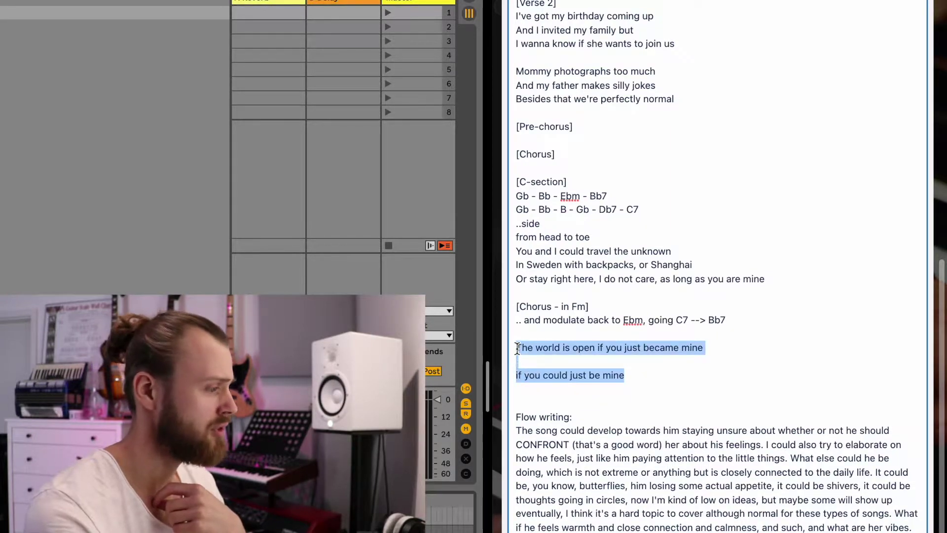
pyautogui.press('BackSpace')
pyautogui.press('BackSpace')
pyautogui.press('BackSpace')
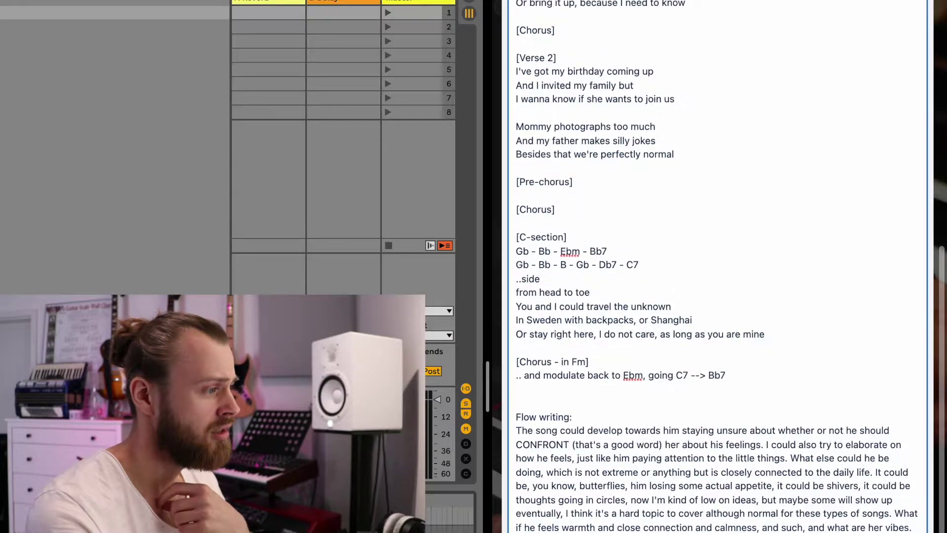
pyautogui.scroll(-1, 715, 266)
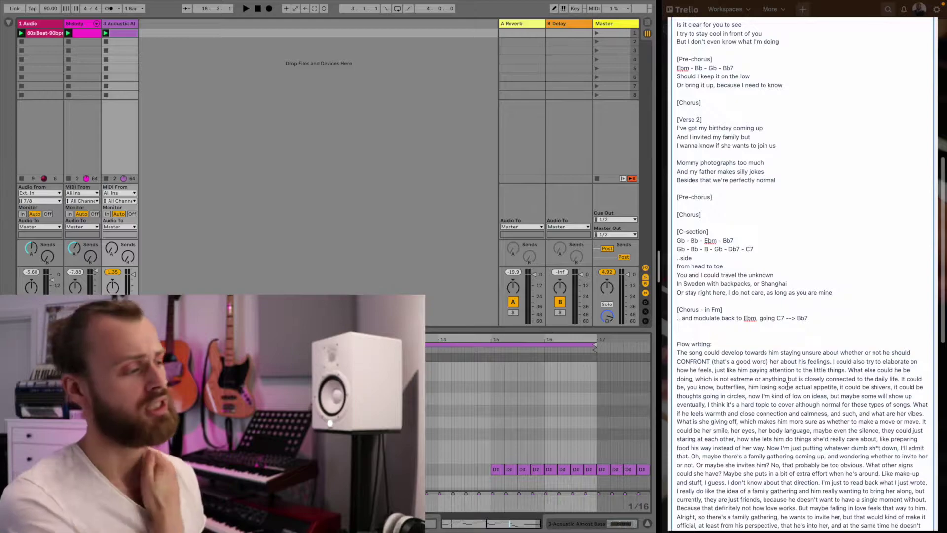
pyautogui.scroll(-1, 810, 384)
pyautogui.scroll(-4, 809, 385)
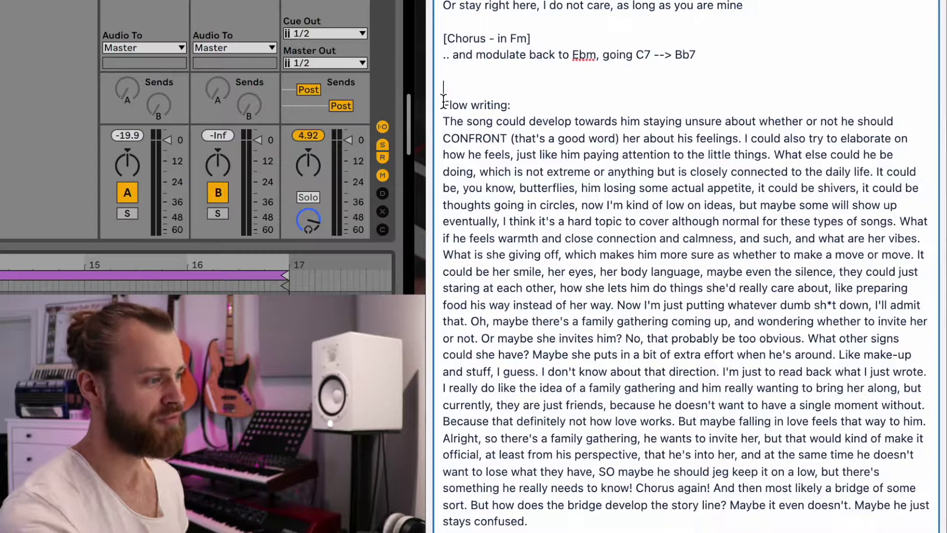
pyautogui.scroll(-2, 542, 196)
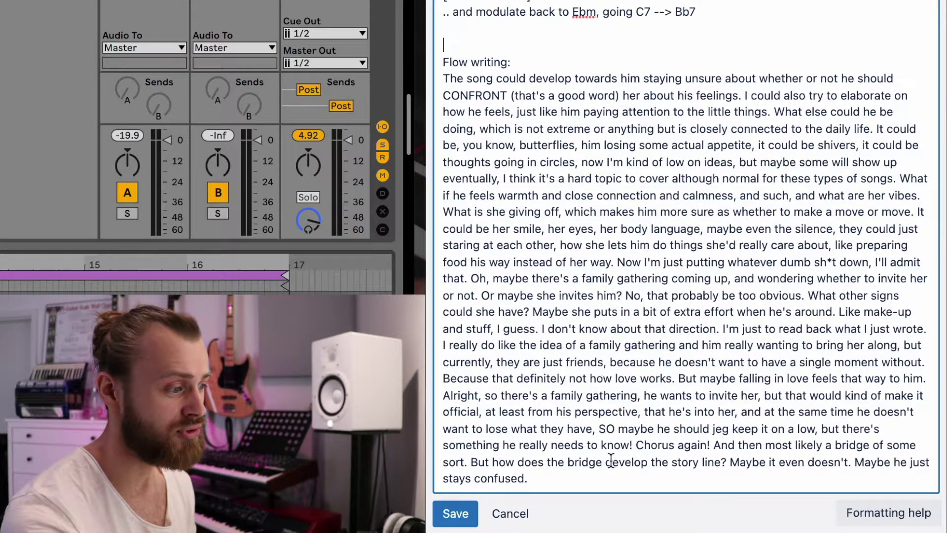
pyautogui.scroll(-3, 487, 400)
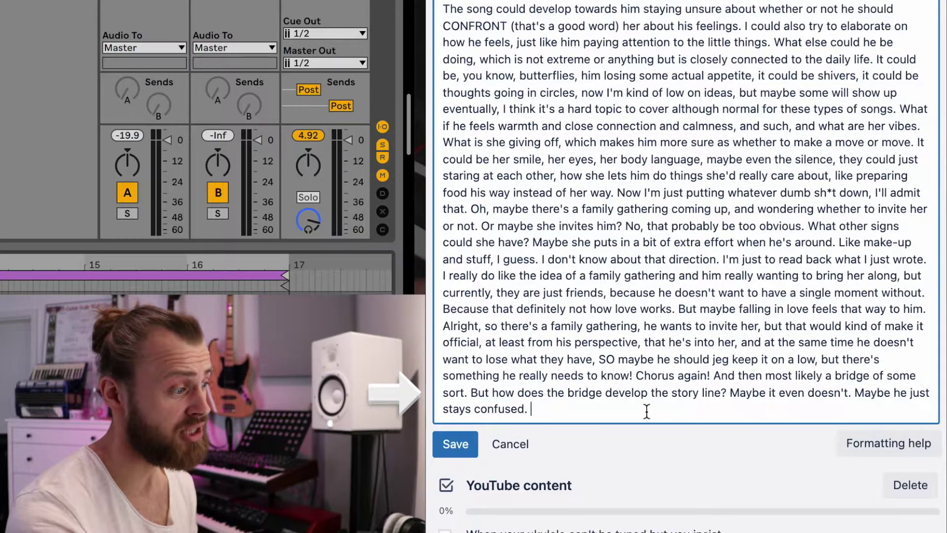
pyautogui.scroll(-1, 593, 390)
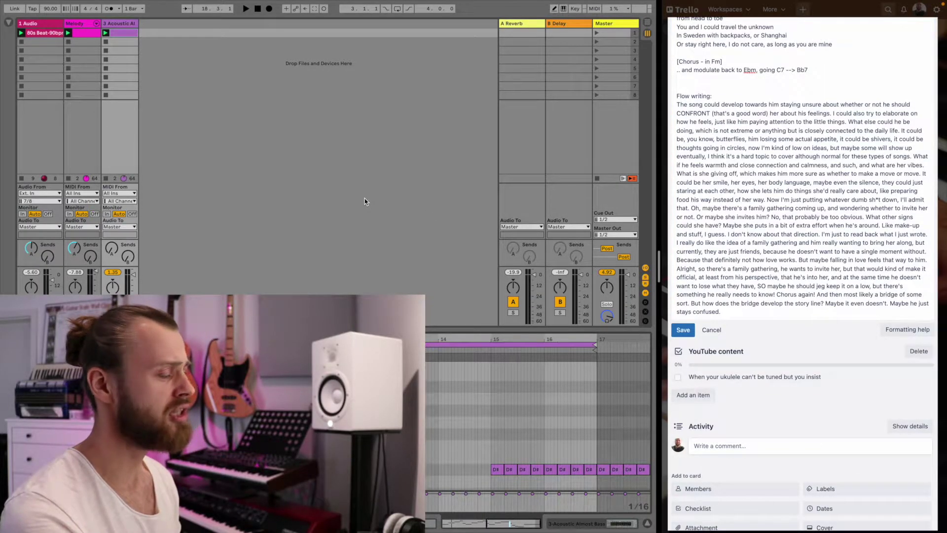
# Play the project while viewing the Melody notes, then stop on the 80s Beat-90bpm waveform
pyautogui.press('space')
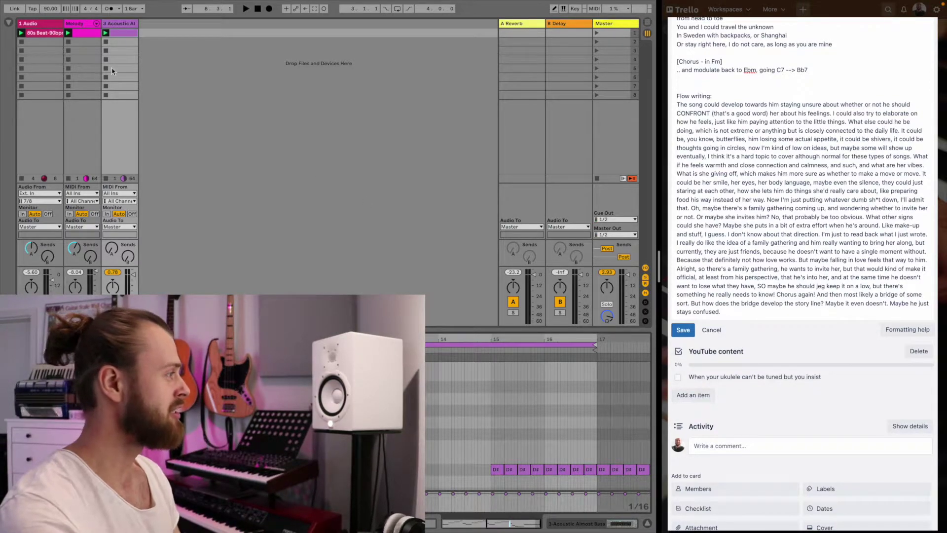
pyautogui.click(83, 32)
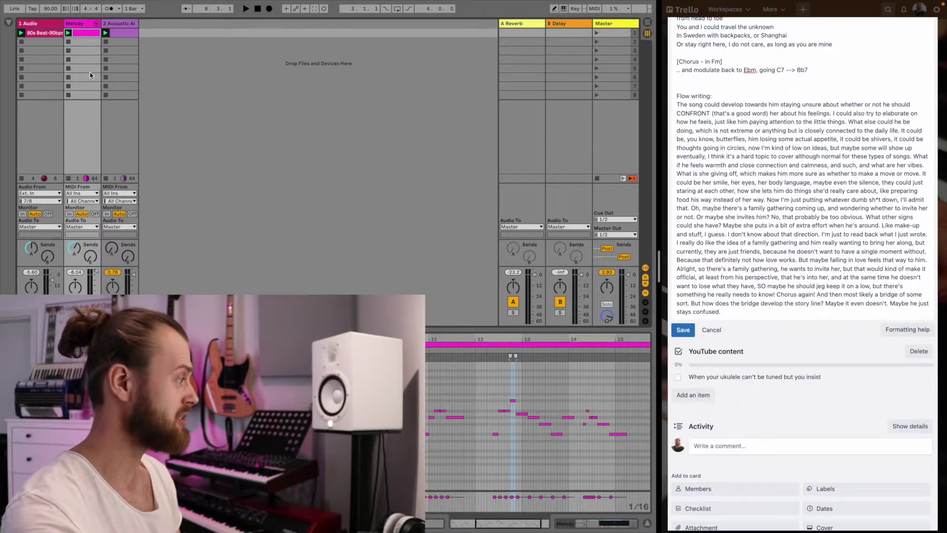
pyautogui.click(43, 33)
pyautogui.press('space')
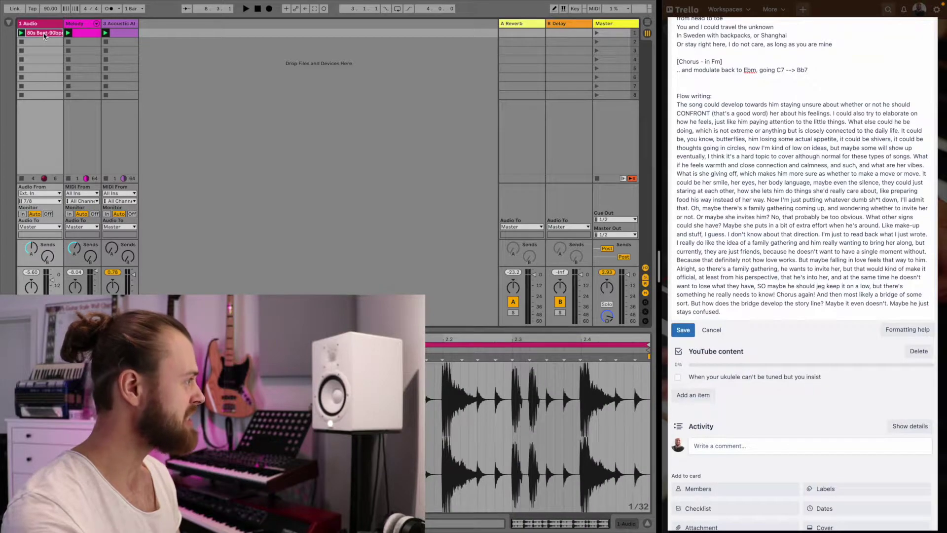